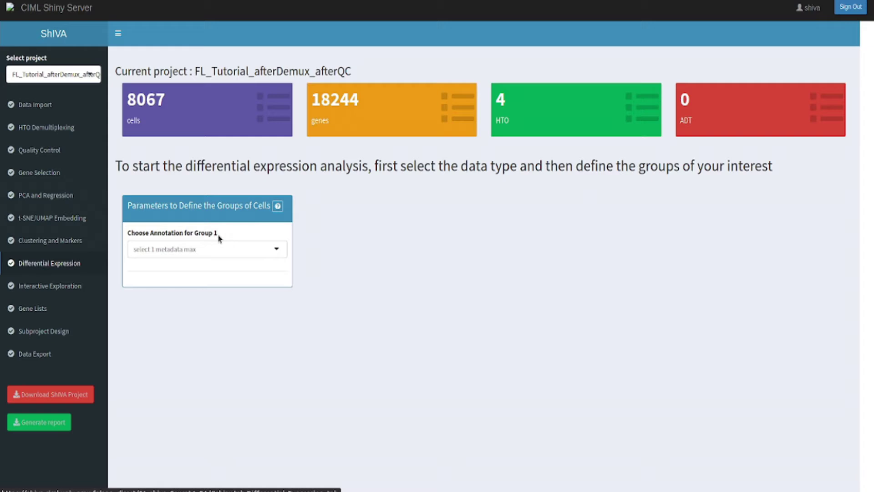
Set the Group 1 annotation to the clustering RNA_clust_PCA_50PC_vst1000_20_Leiden_0.2
left_click(205, 250)
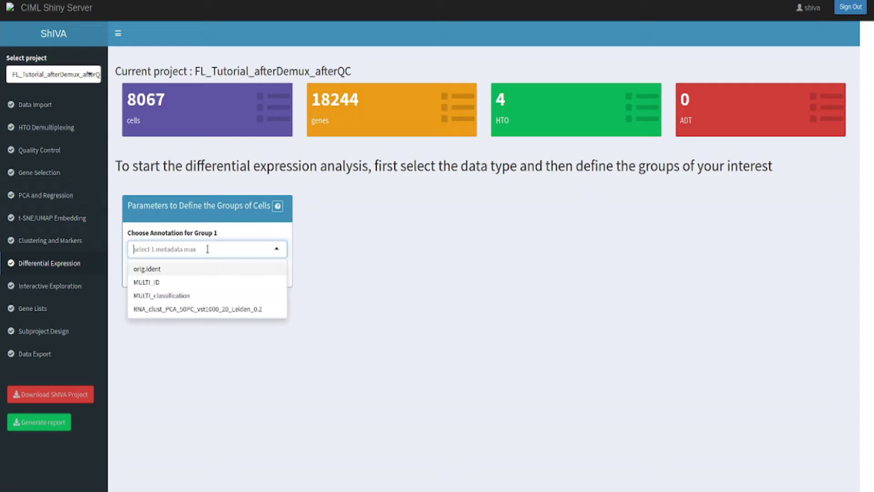
left_click(188, 296)
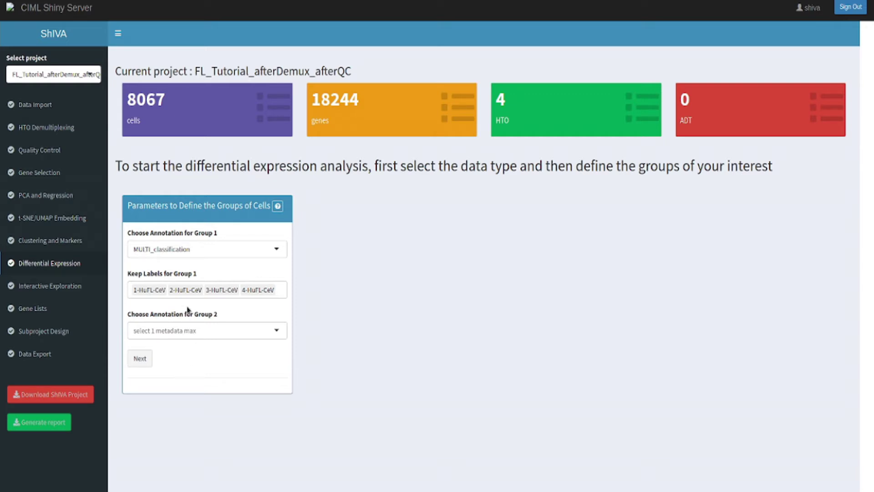
left_click(275, 250)
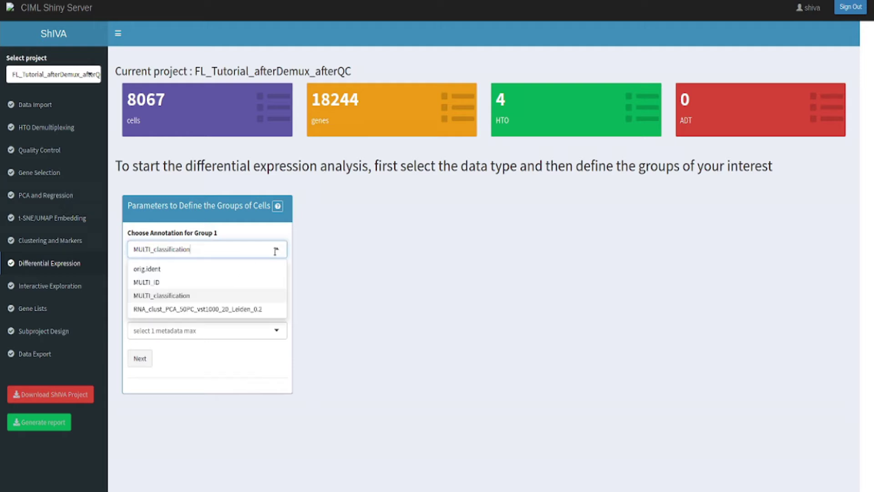
left_click(259, 310)
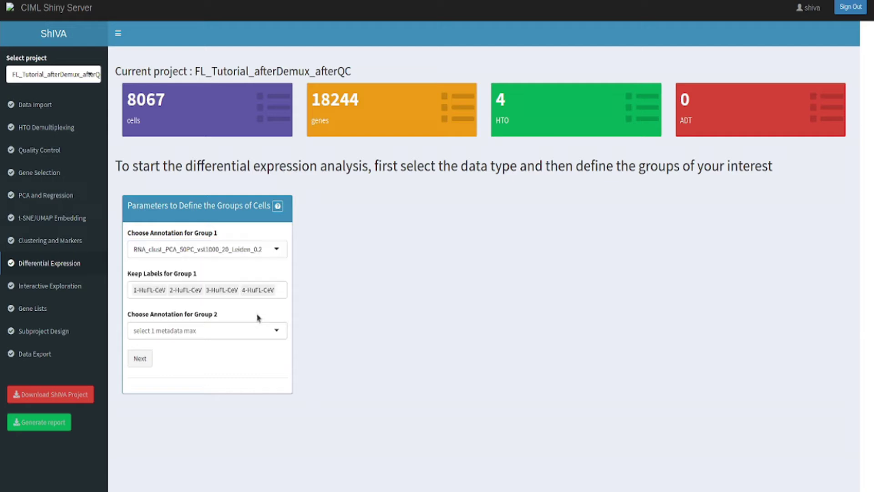
Remove every Group 1 label except clusters 1 and 5
left_click(230, 290)
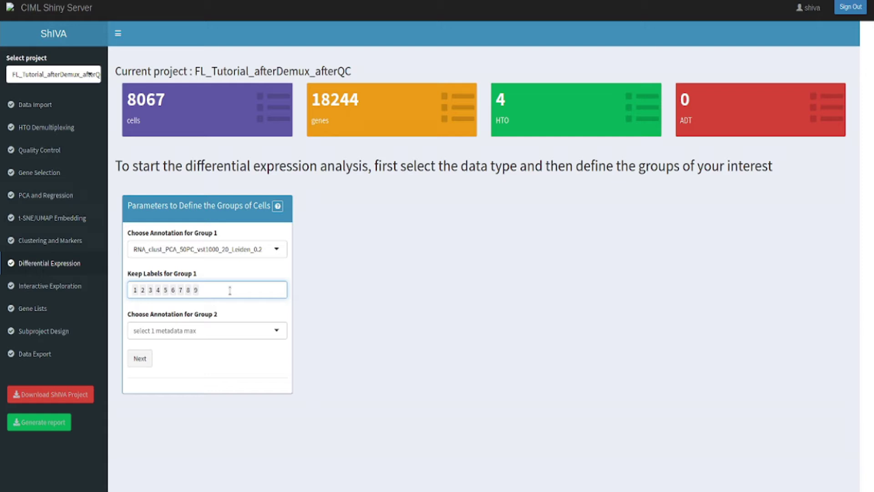
key("BackSpace")
key("BackSpace")
key("BackSpace")
key("BackSpace")
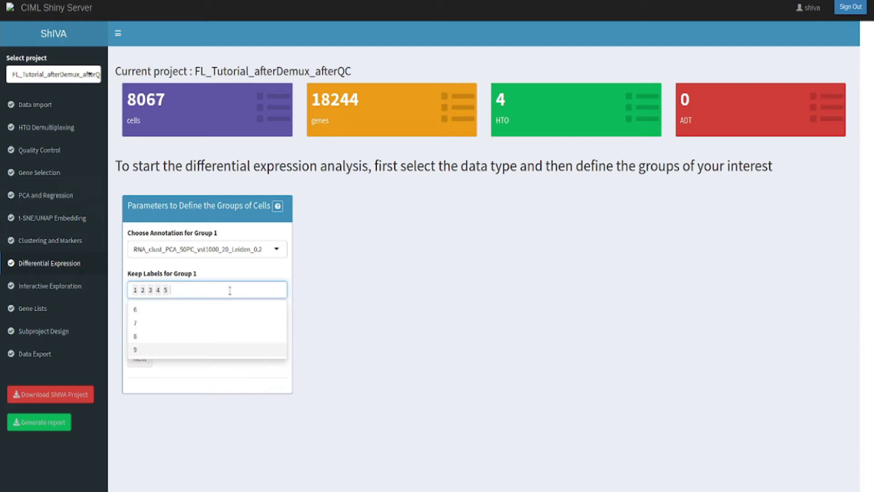
key("Left")
key("BackSpace")
key("BackSpace")
key("BackSpace")
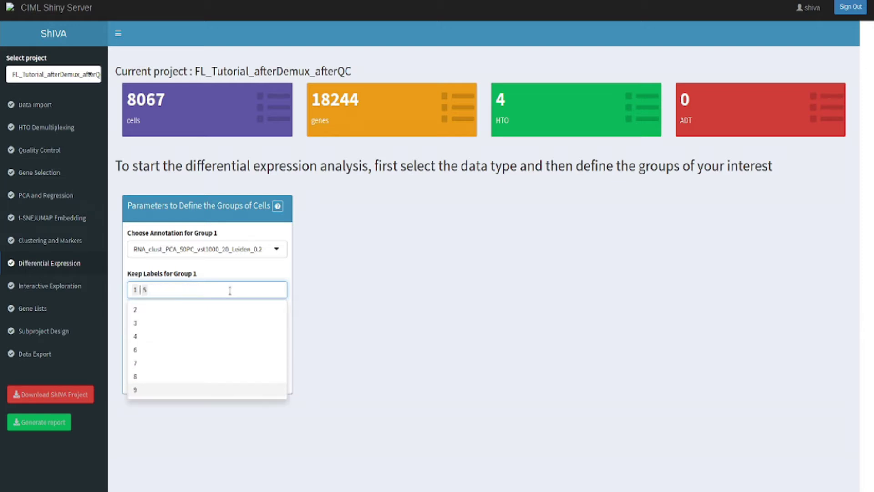
left_click(236, 278)
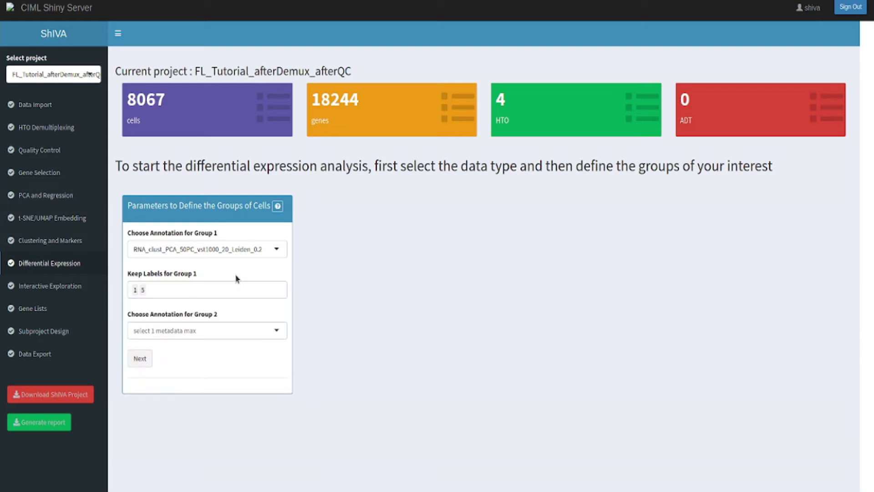
Define Group 2 with the RNA_clust_PCA_50PC_vst1000_20_Leiden_0.2 annotation, keeping only label 4
left_click(238, 335)
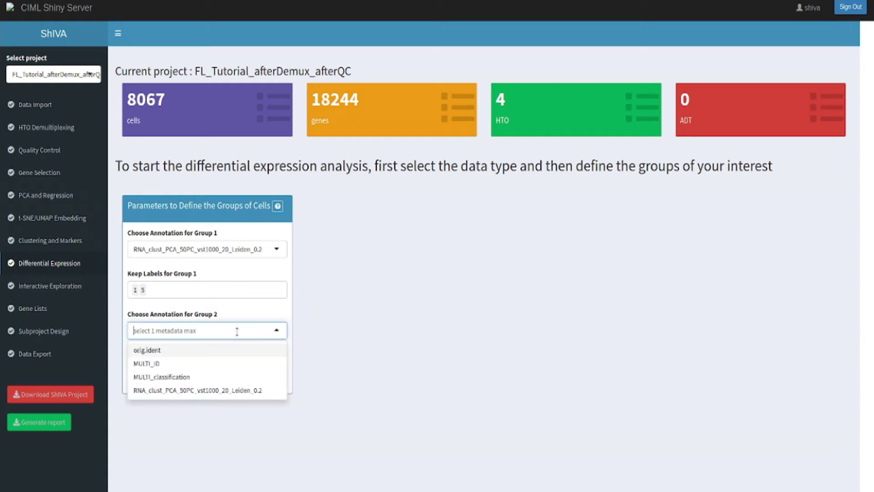
left_click(250, 392)
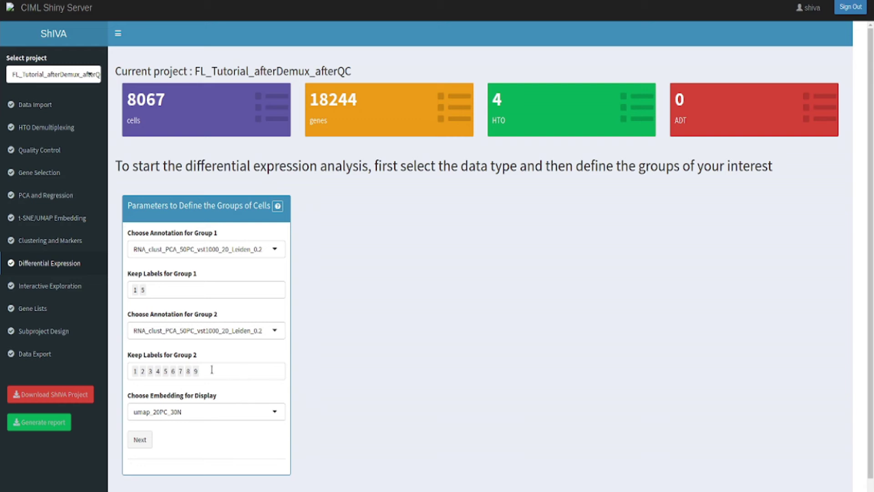
left_click(216, 373)
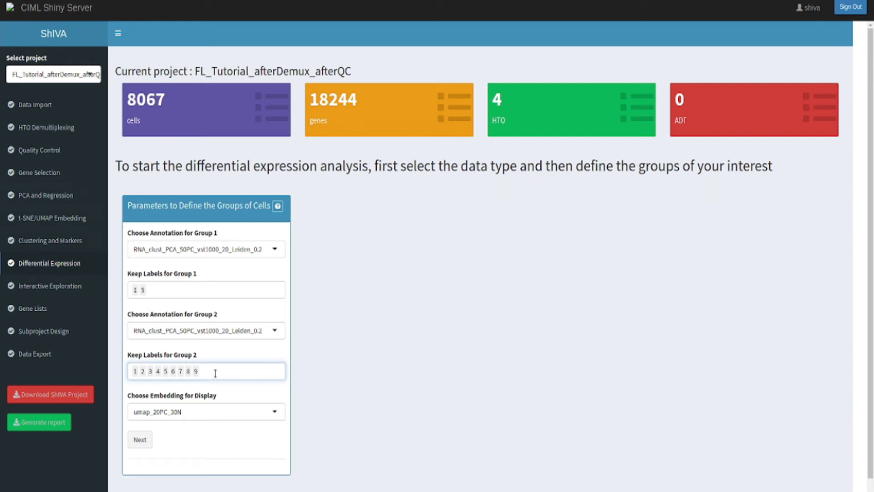
key("BackSpace")
key("BackSpace")
key("BackSpace")
key("BackSpace")
key("BackSpace")
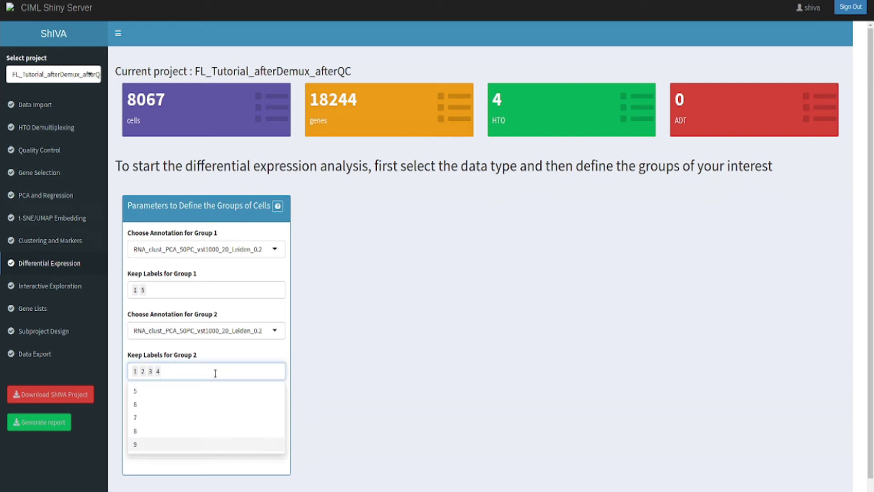
key("BackSpace")
key("BackSpace")
key("BackSpace")
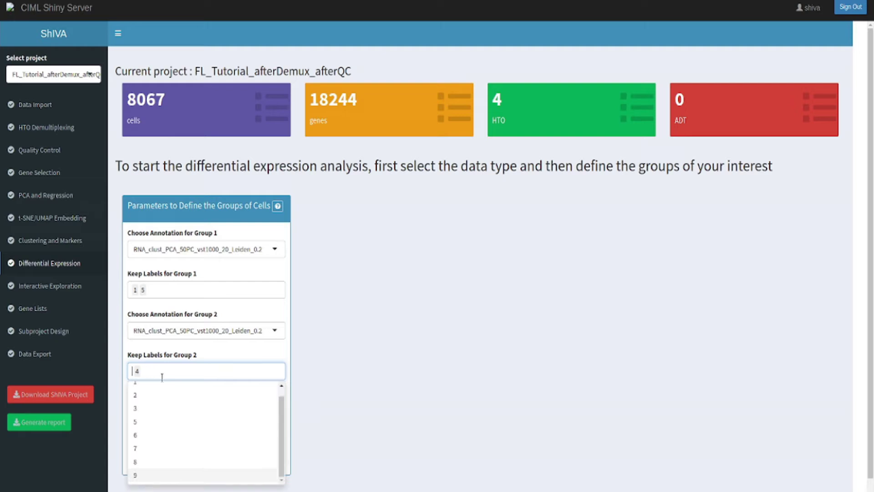
left_click(258, 358)
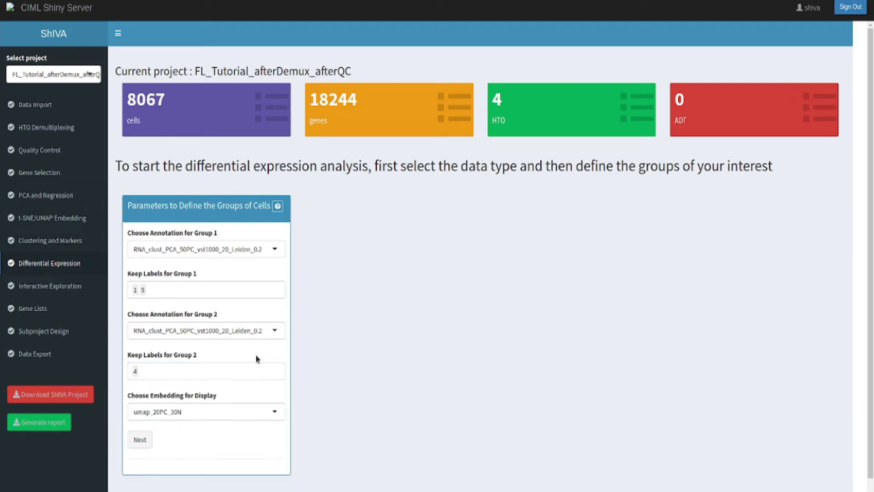
Plot the two cell groups on the umap_20PC_30N embedding and check their cell counts
left_click(230, 414)
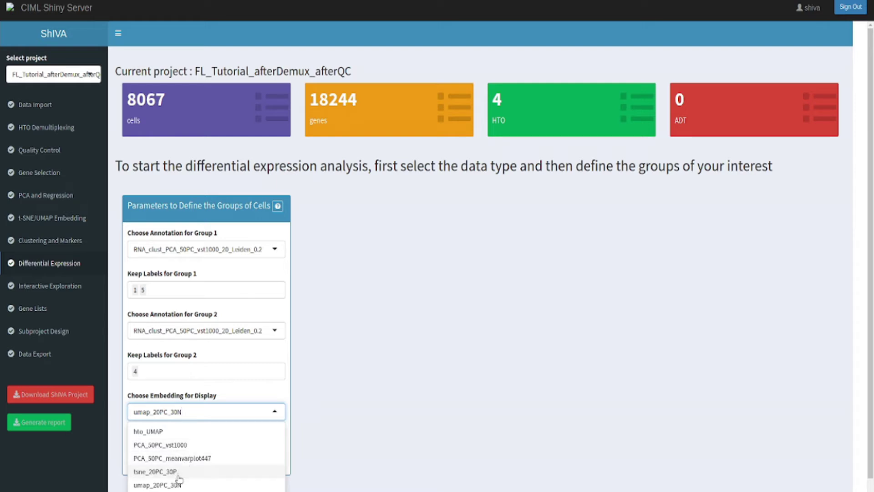
left_click(199, 485)
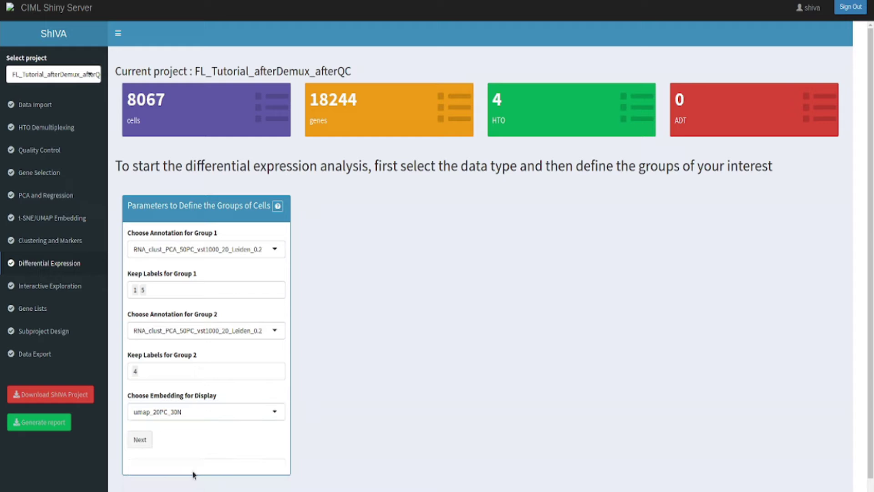
left_click(137, 441)
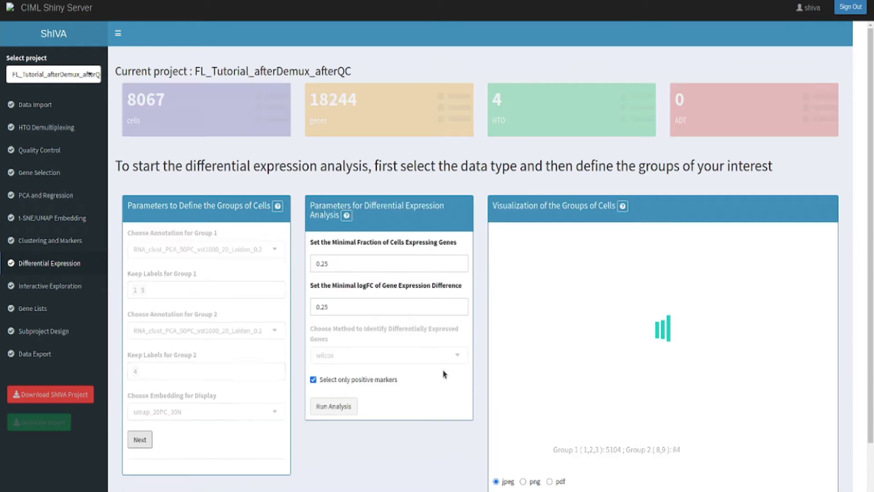
scroll(674, 317, "down", 2)
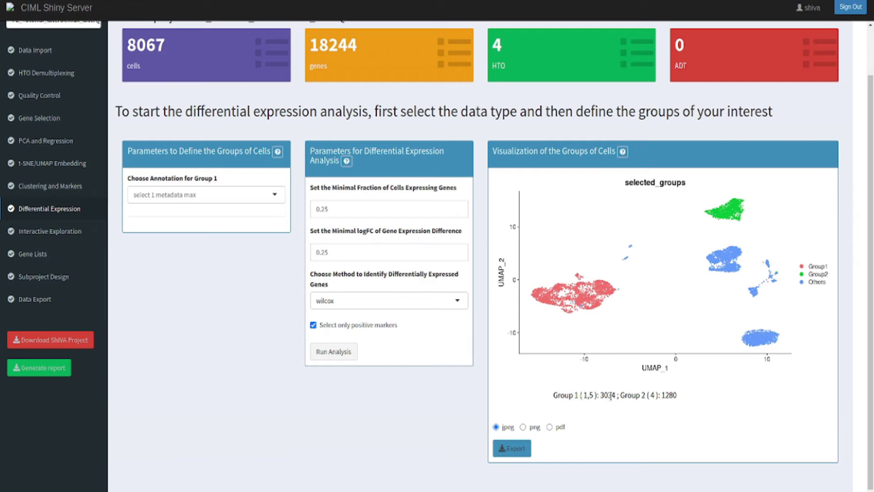
left_click_drag(593, 394, 580, 394)
left_click_drag(655, 395, 650, 395)
left_click(609, 395)
Set the minimal fraction of cells expressing genes to 0.5
left_click(341, 207)
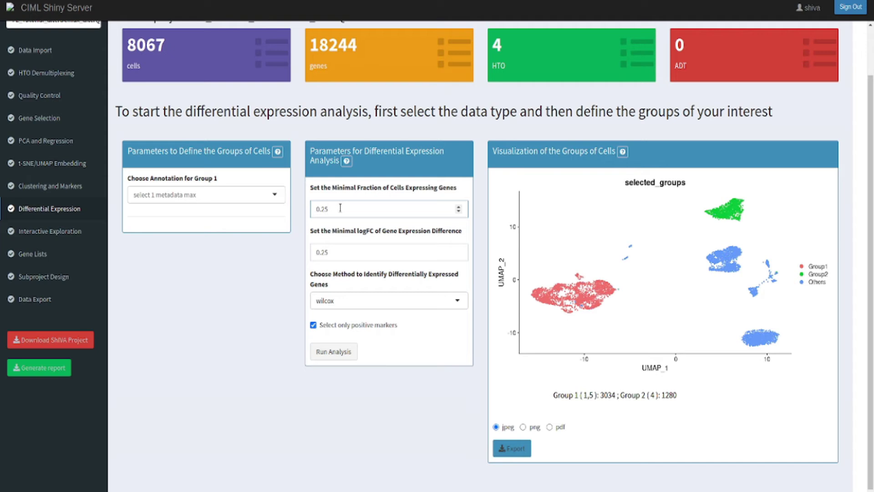
key("BackSpace")
key("BackSpace")
type("5")
Review the minimal logFC setting and the available differential expression methods, keeping wilcox selected
left_click(348, 251)
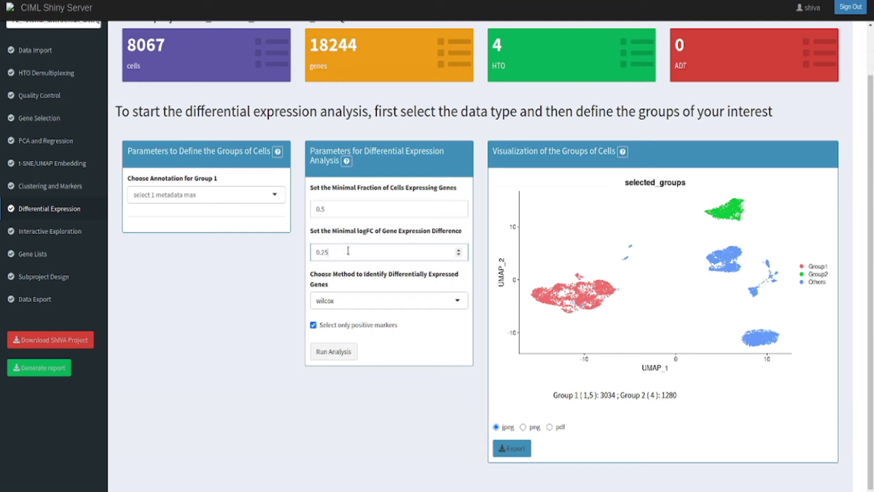
left_click(374, 299)
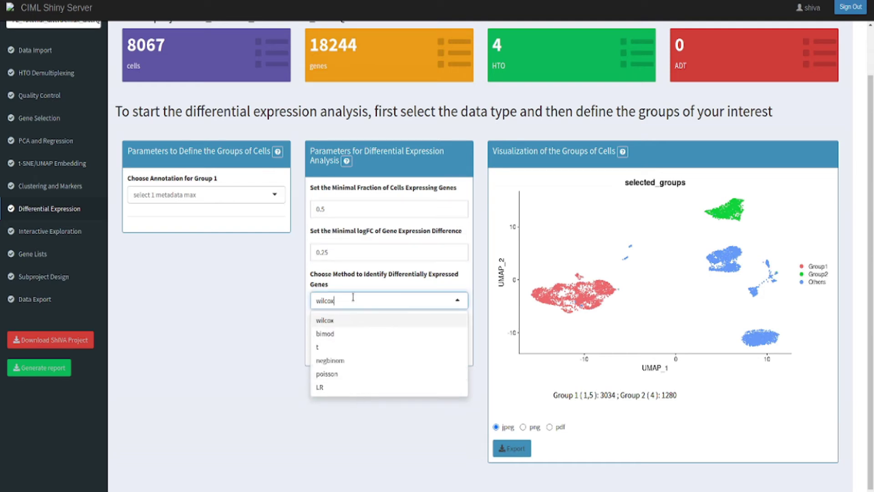
left_click(353, 298)
left_click(353, 298)
left_click(351, 300)
left_click(351, 300)
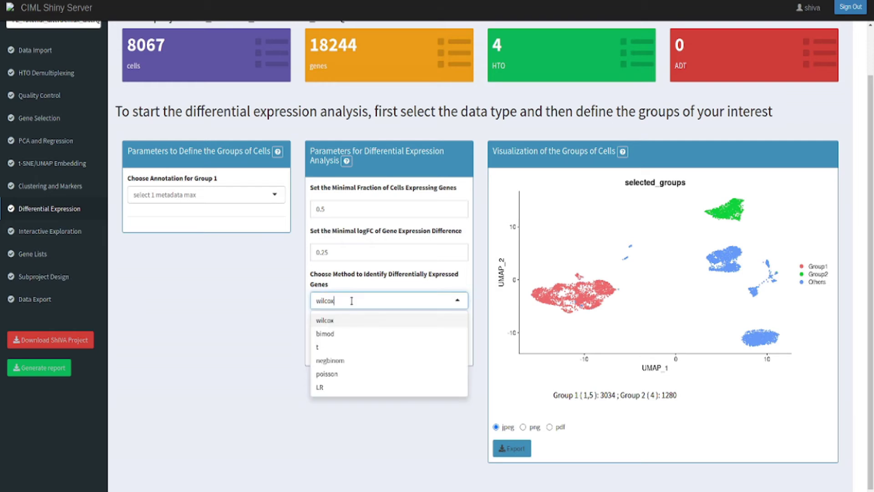
left_click(478, 301)
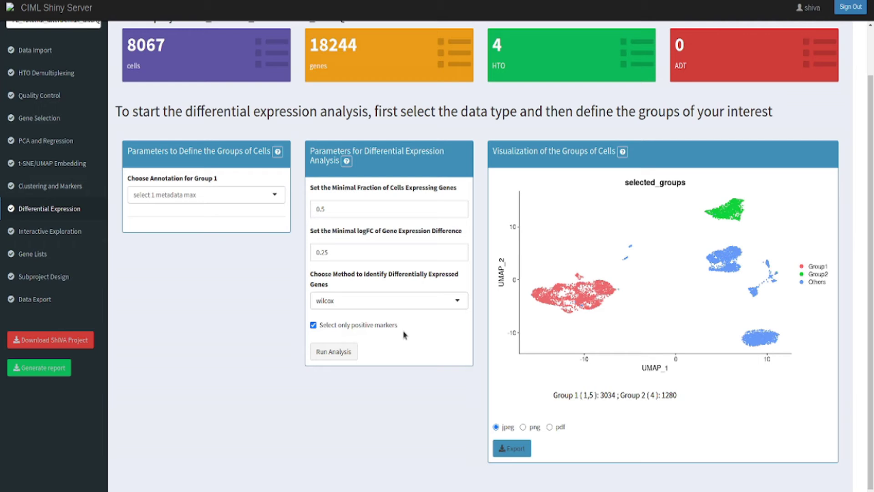
Turn off the restriction to positive markers and run the differential expression analysis to produce the gene table
left_click(313, 325)
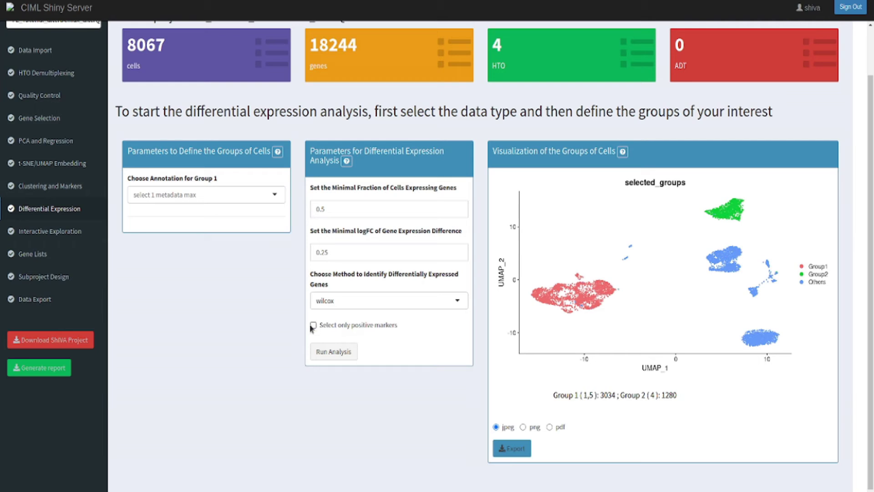
left_click(332, 353)
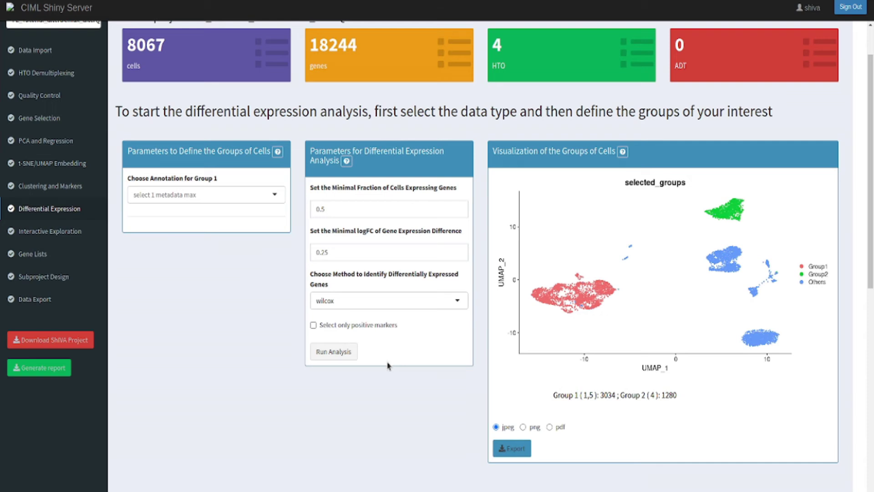
scroll(380, 361, "down", 6)
scroll(380, 360, "down", 3)
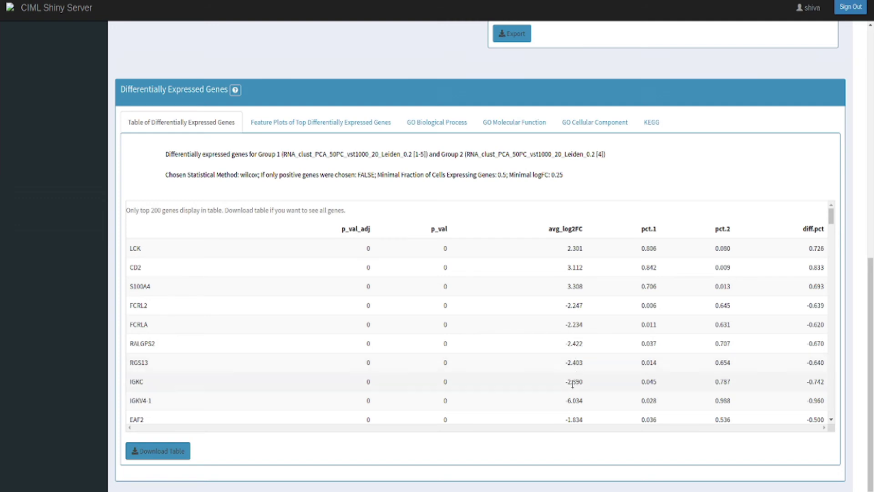
Examine the UMAP feature plots of the top differentially expressed genes
left_click(331, 127)
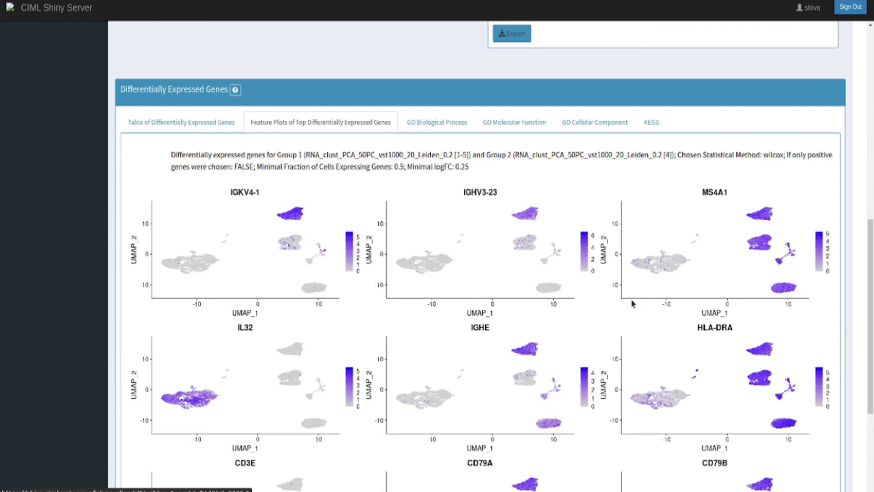
scroll(636, 300, "down", 3)
scroll(632, 303, "up", 1)
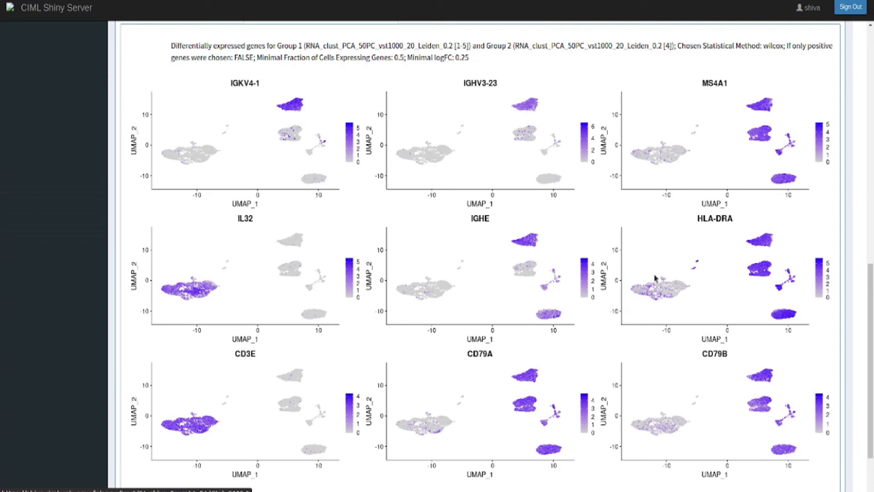
scroll(280, 178, "up", 1)
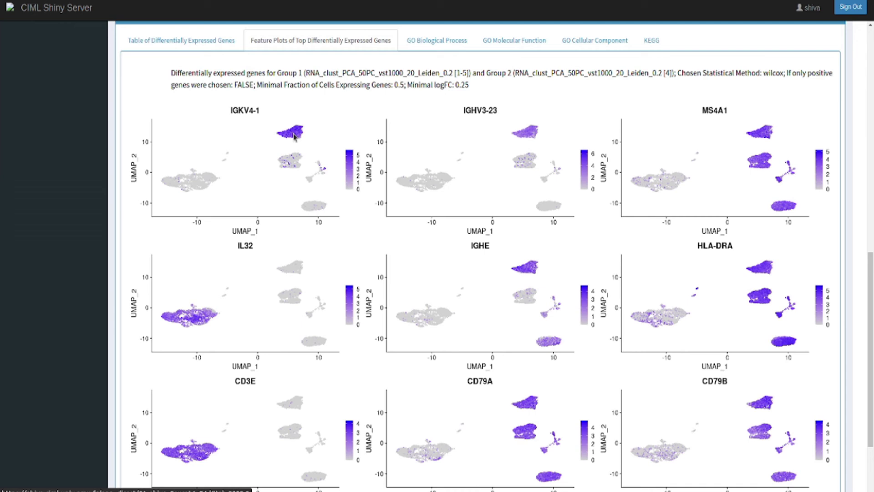
scroll(294, 136, "up", 3)
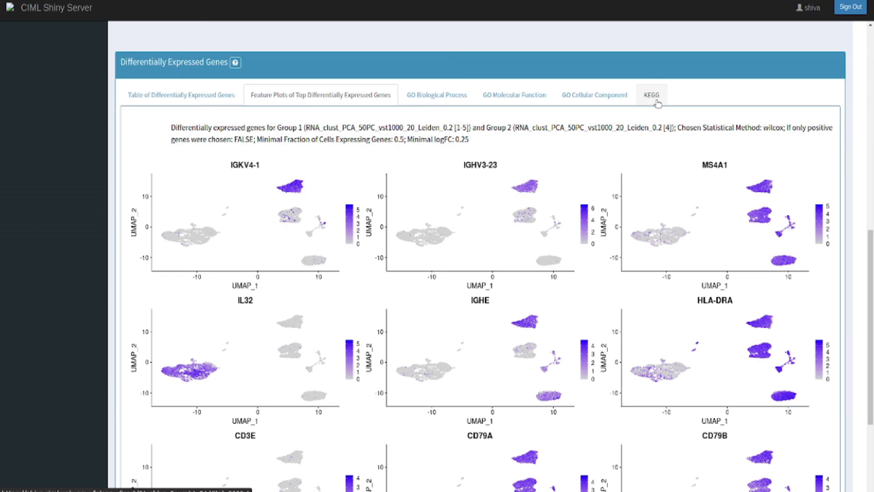
Examine the GO Biological Process enrichment plot of the differentially expressed genes and its export options
left_click(439, 96)
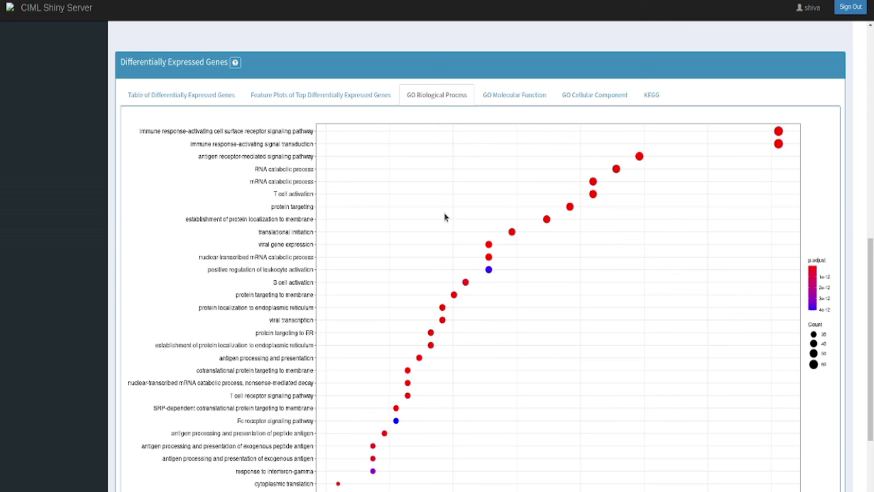
scroll(444, 212, "down", 1)
scroll(444, 214, "down", 1)
scroll(446, 211, "up", 2)
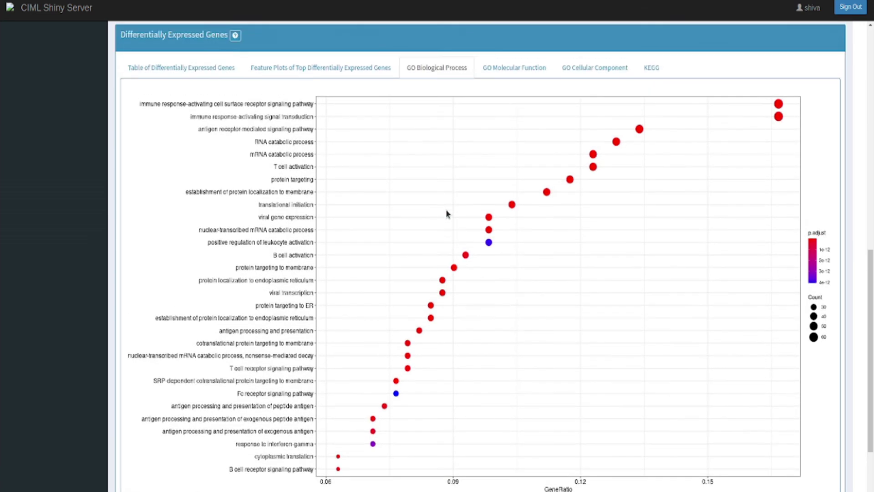
scroll(446, 211, "down", 1)
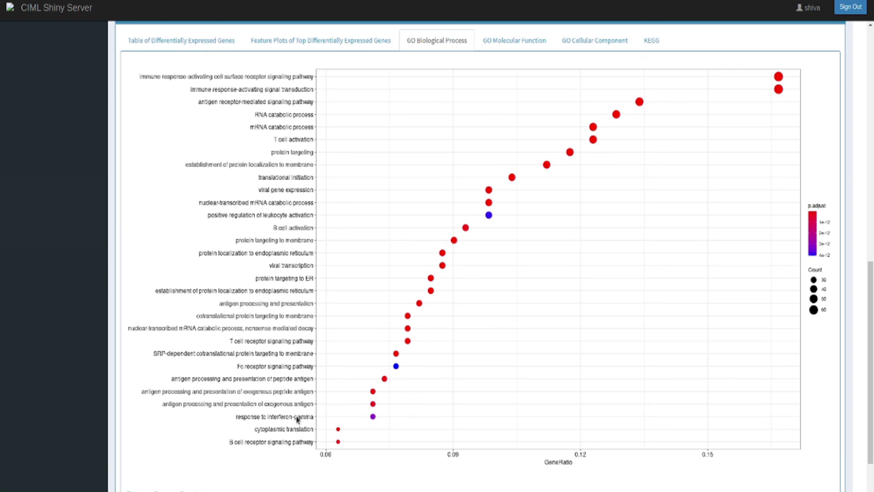
scroll(297, 419, "down", 2)
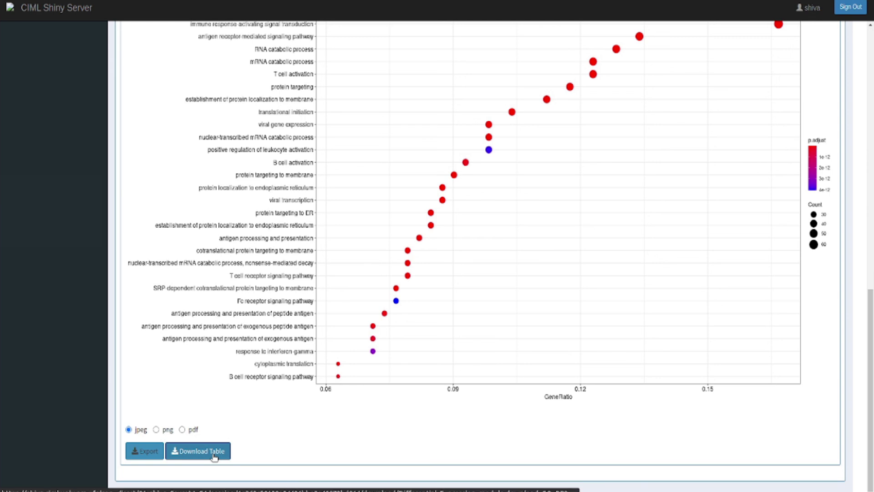
scroll(453, 398, "up", 1)
scroll(452, 398, "up", 1)
scroll(452, 399, "down", 1)
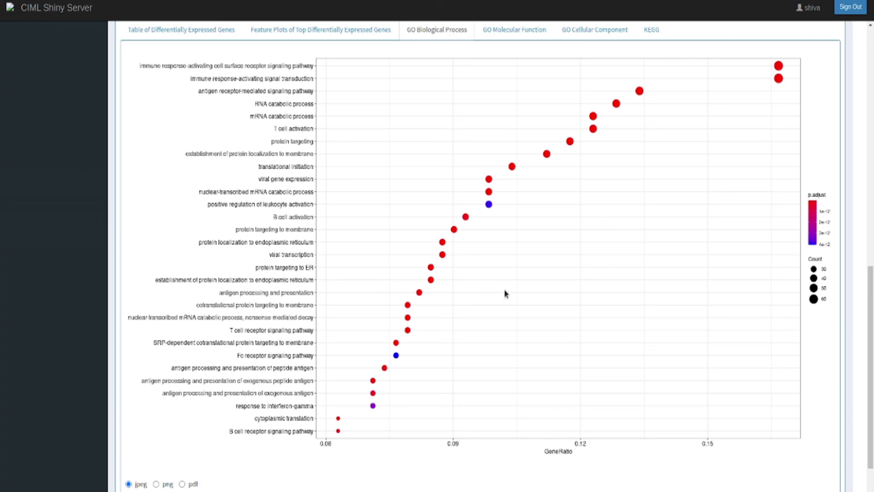
scroll(505, 294, "up", 3)
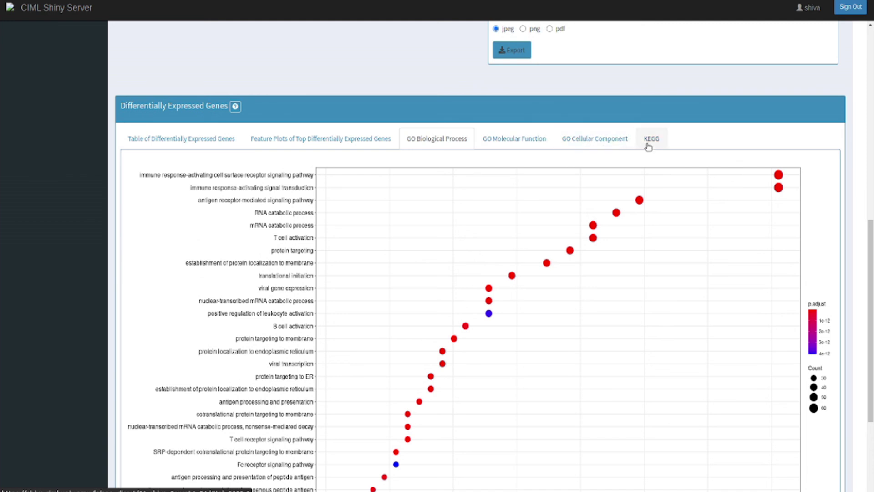
scroll(649, 146, "up", 10)
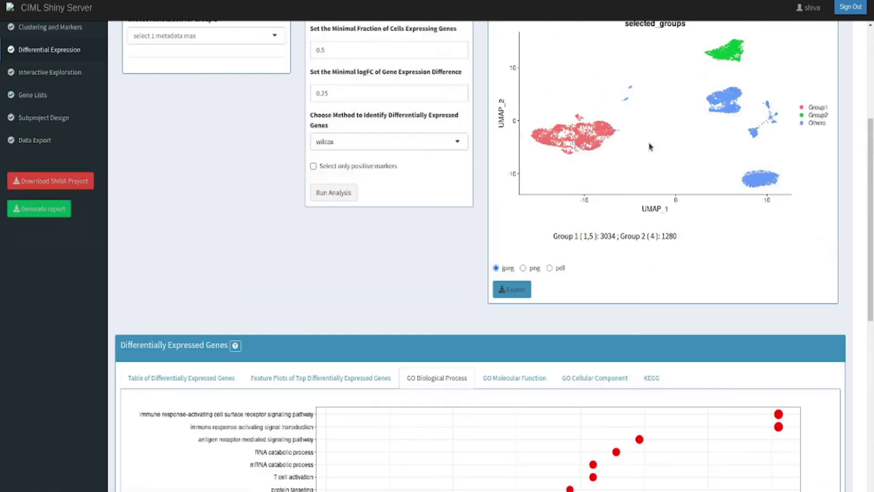